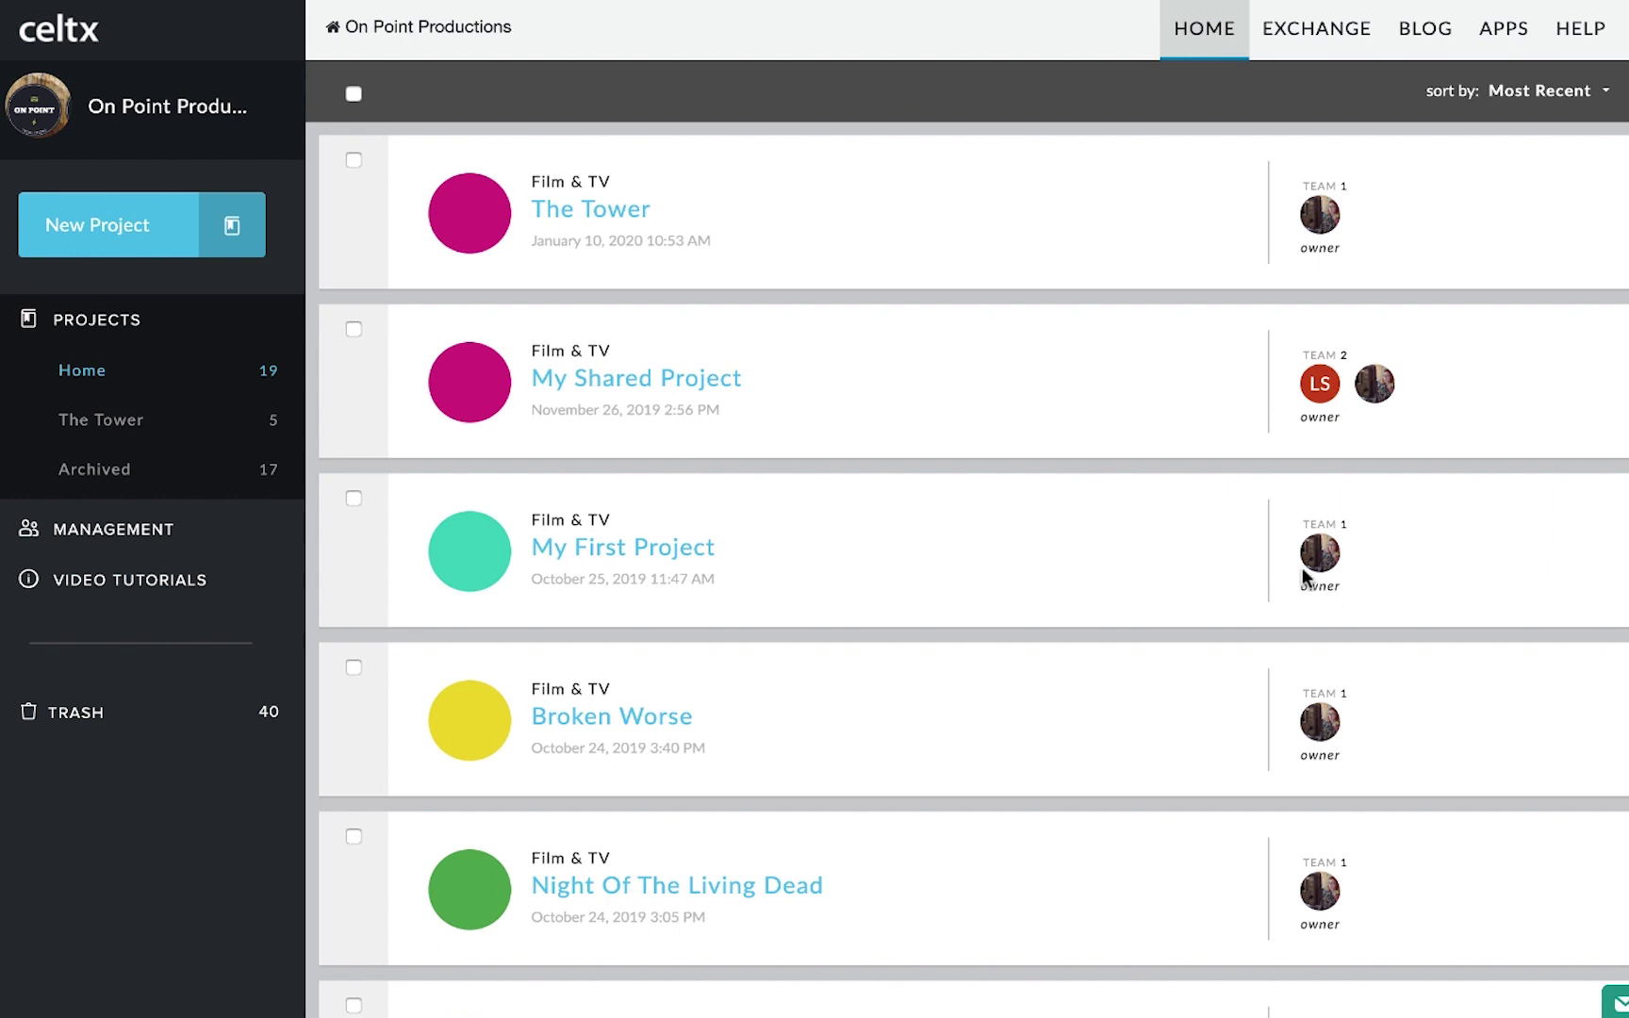
# Step: Add The Tower and Broken Worse to a new folder named 'Film & TV'
pyautogui.click(351, 165)
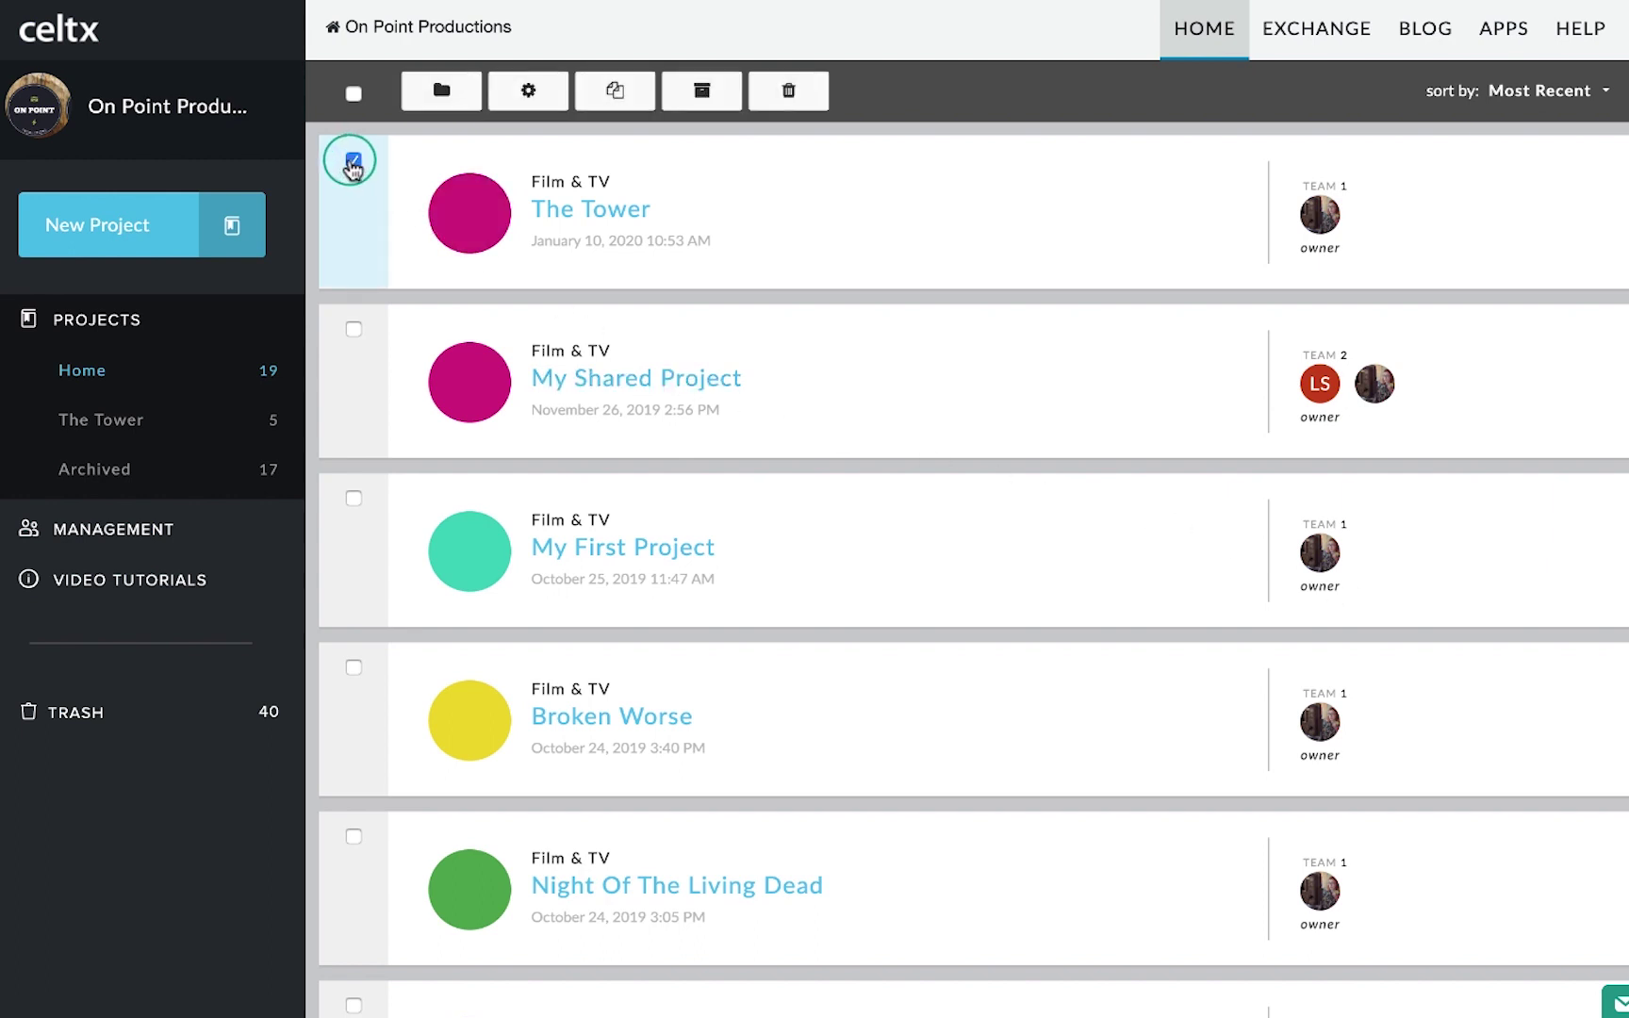
pyautogui.click(349, 670)
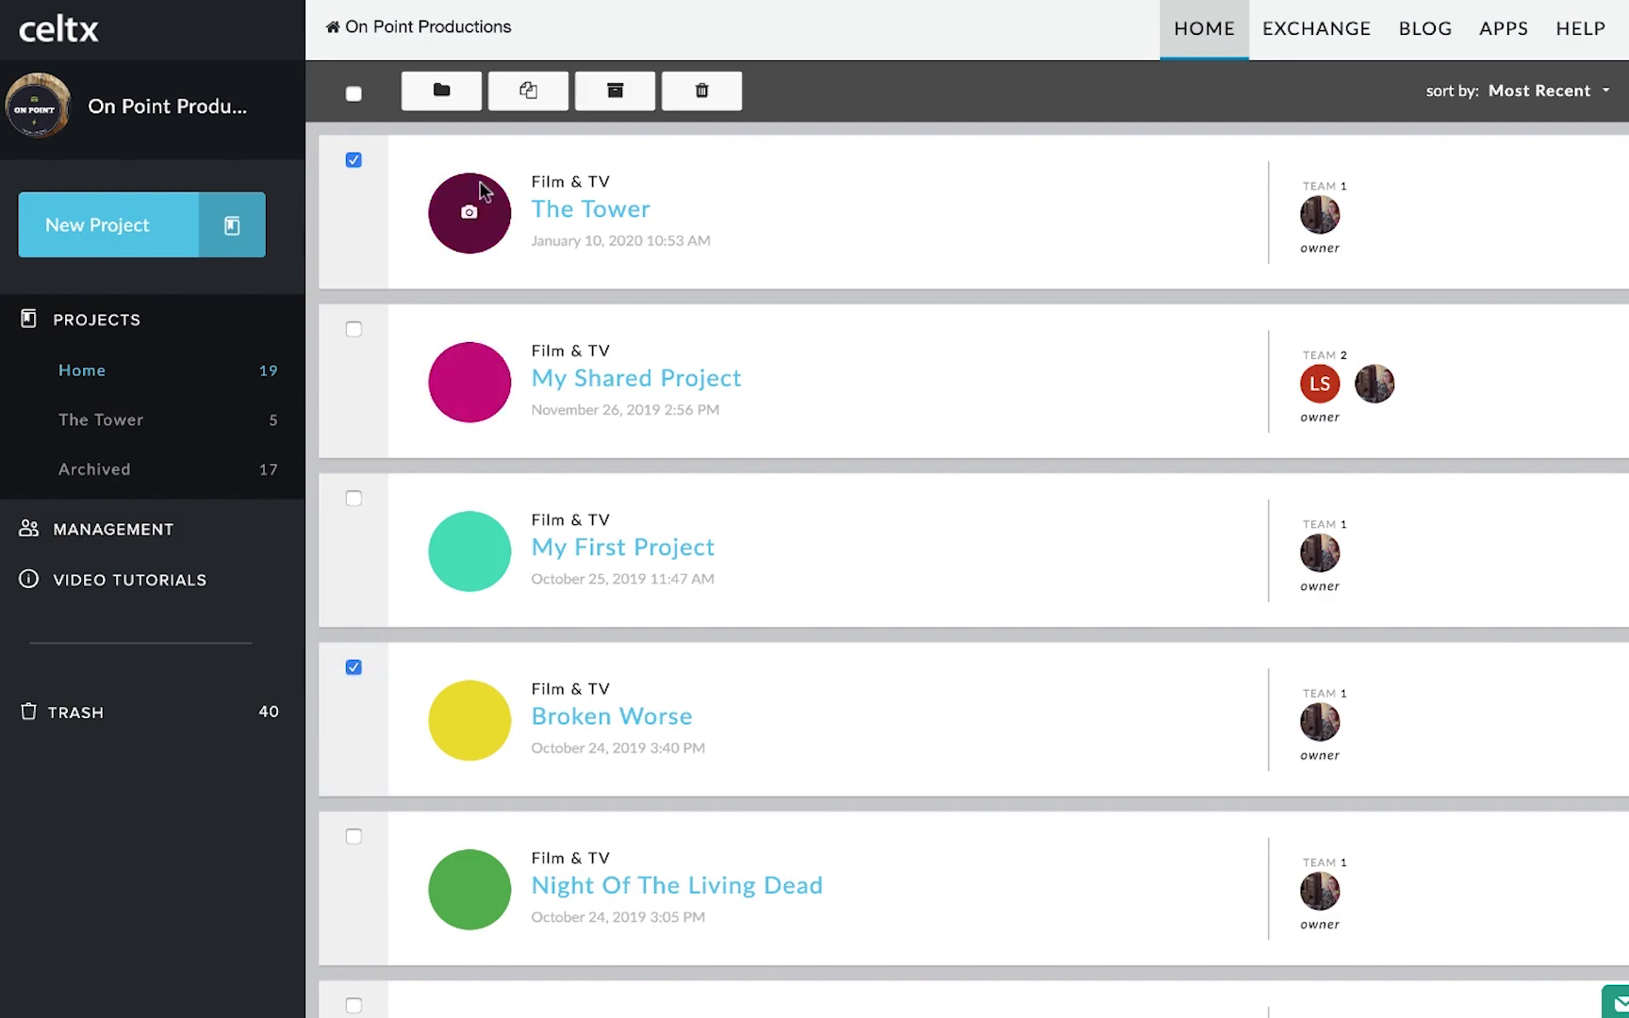
pyautogui.click(453, 105)
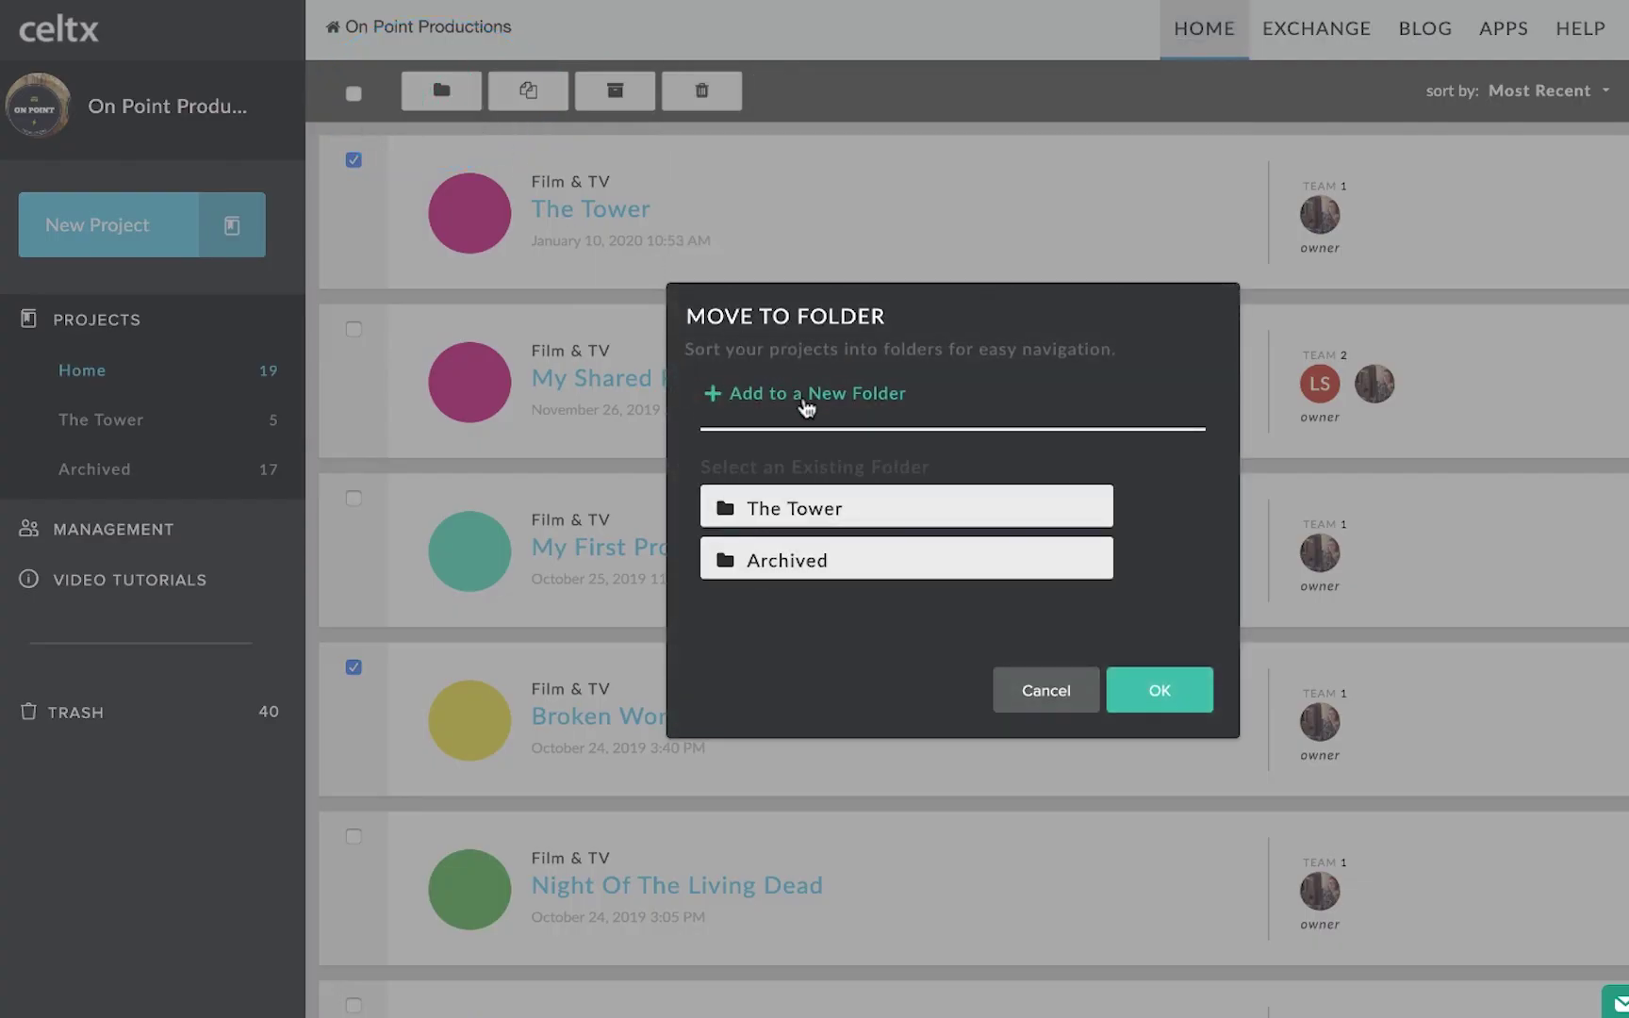
pyautogui.click(804, 404)
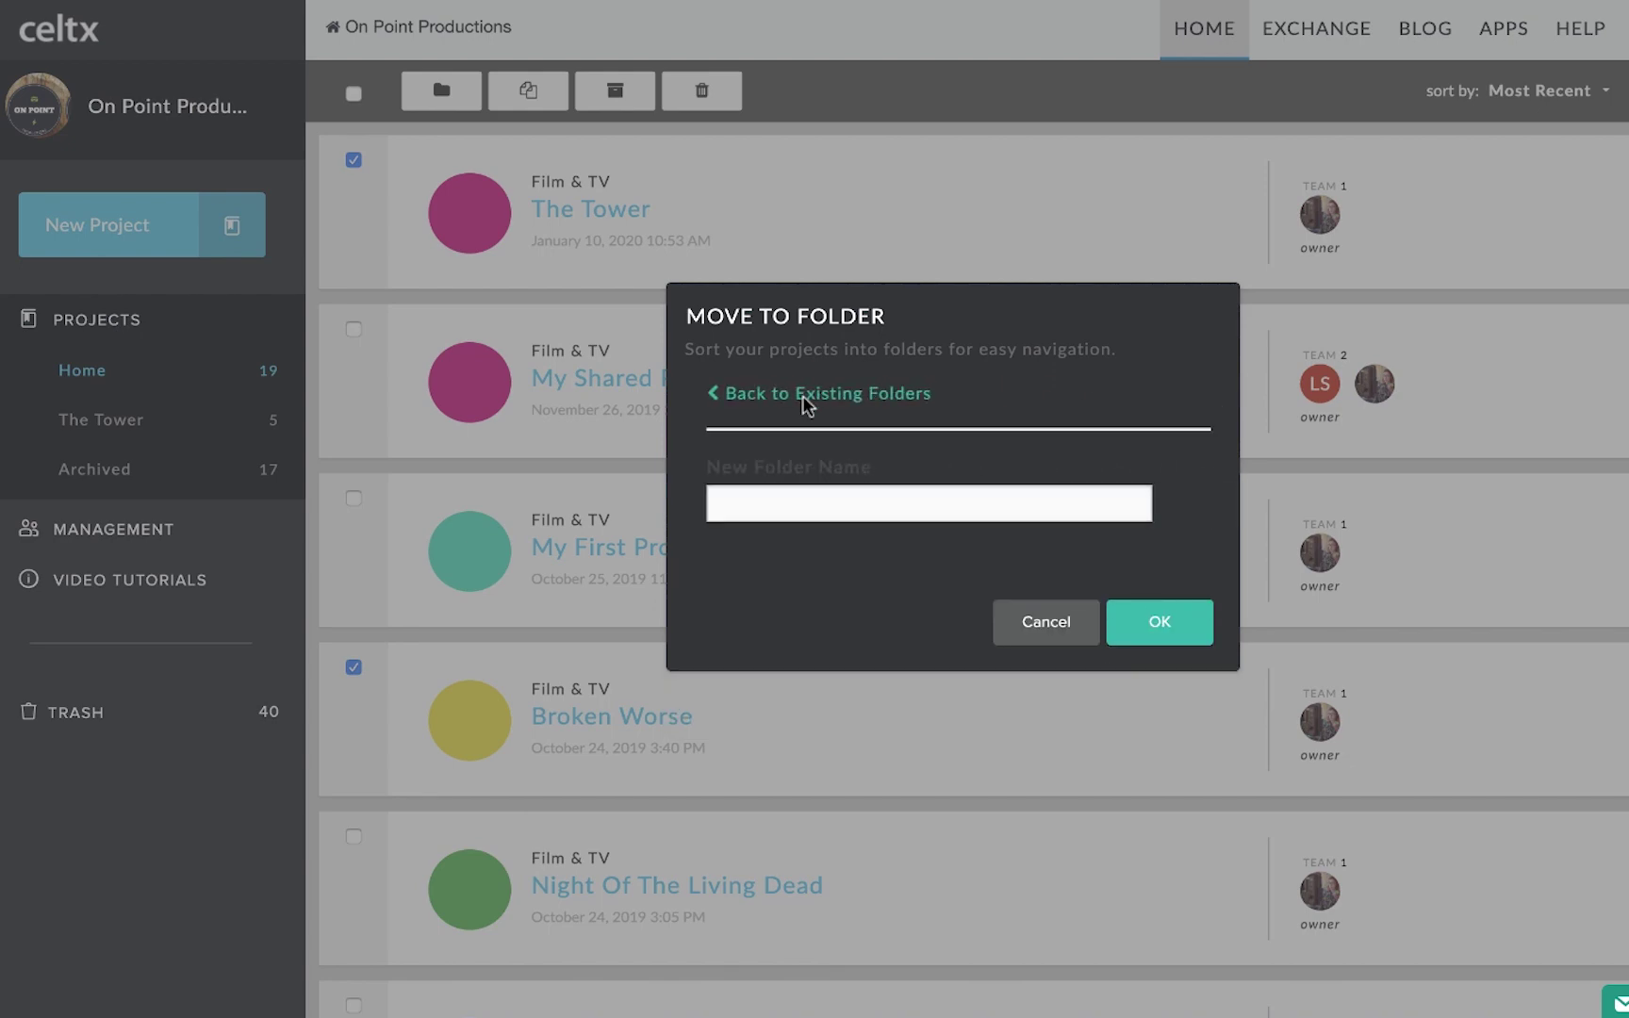
pyautogui.write('Film & TV')
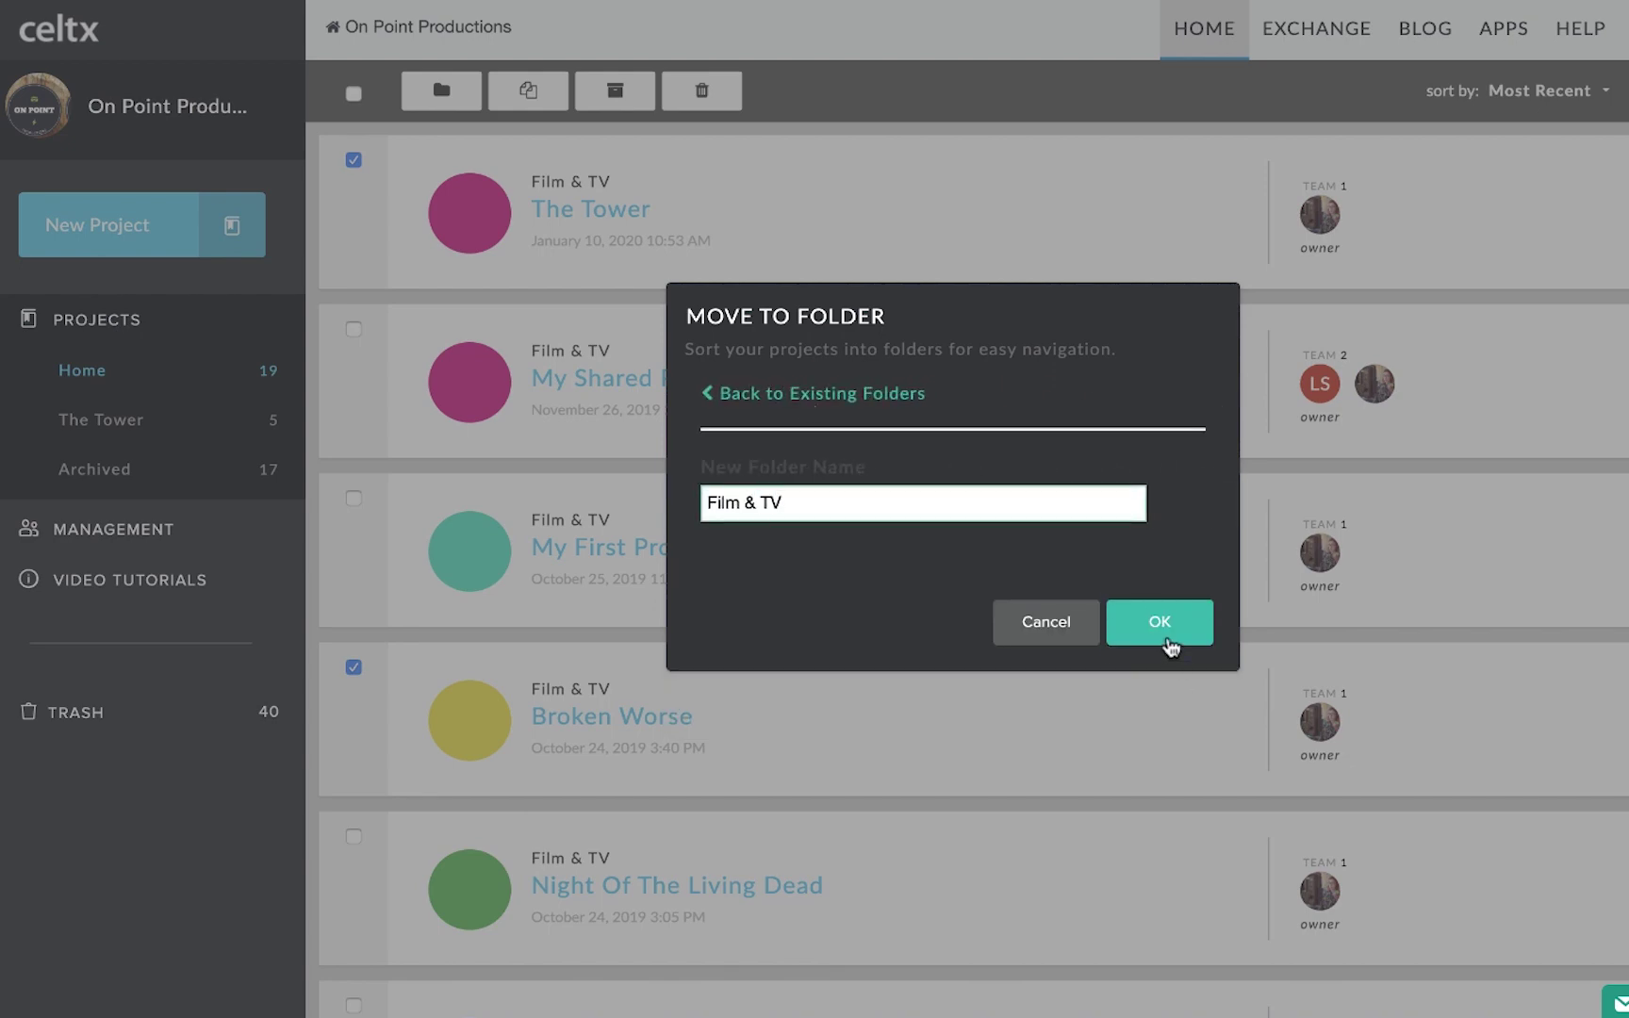
pyautogui.click(1166, 643)
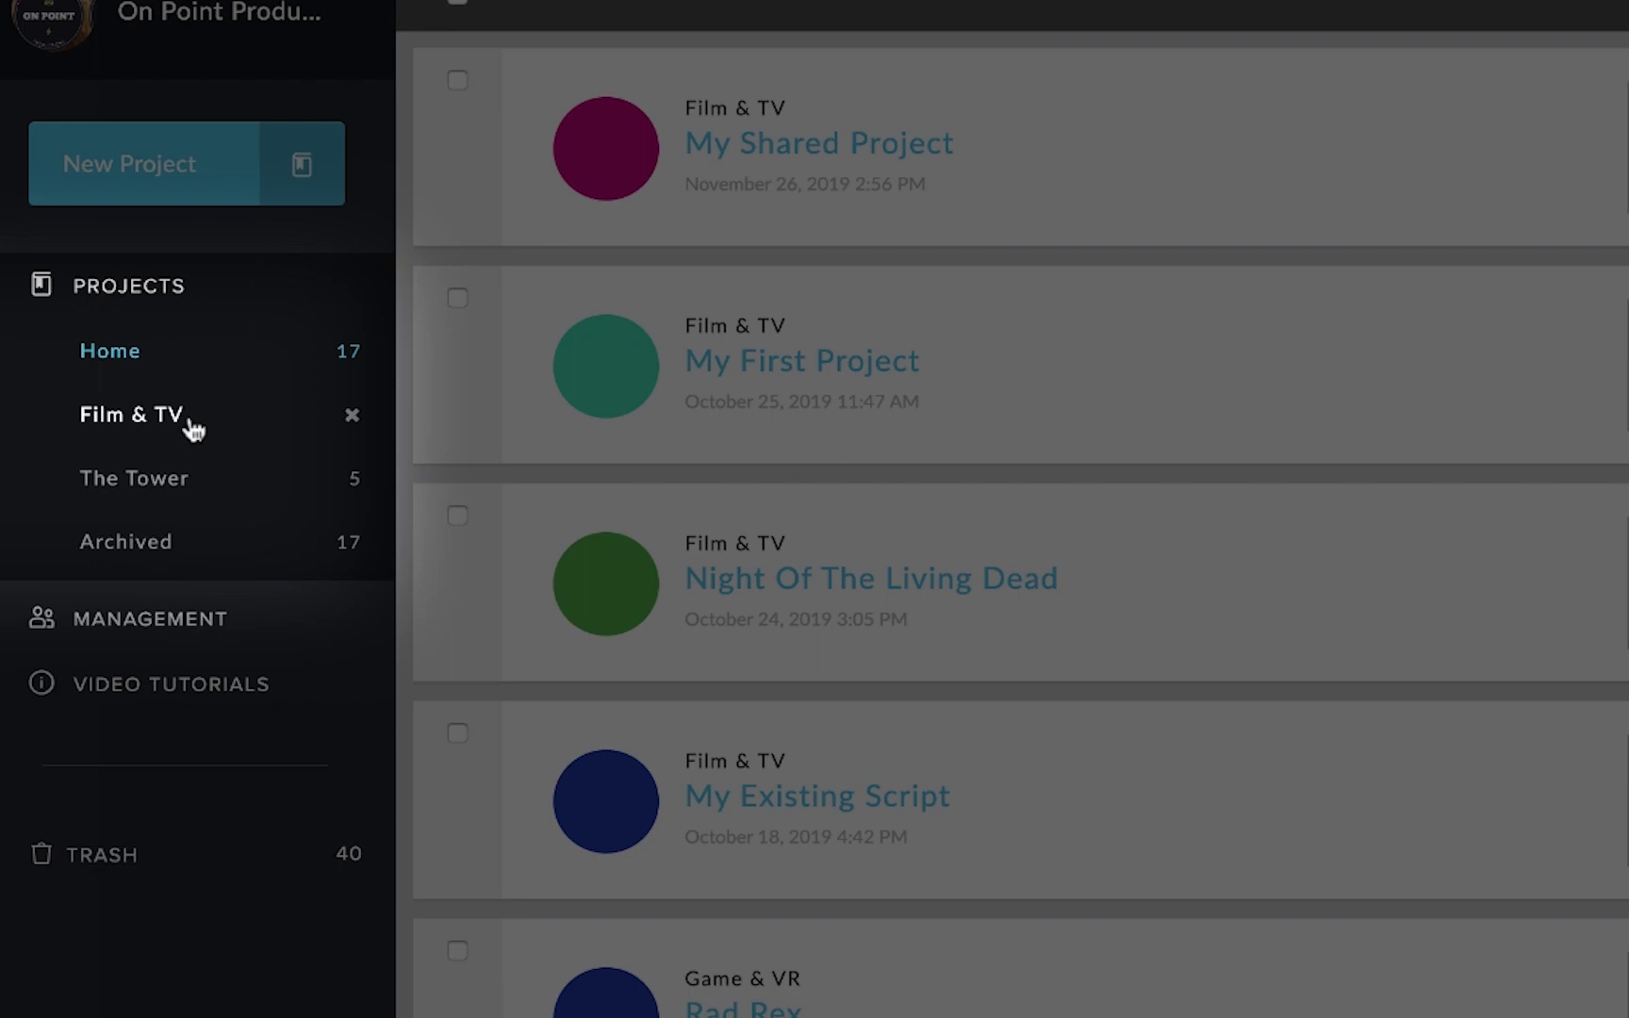
# Step: Move The Tower from the Film & TV folder back to Home
pyautogui.click(165, 426)
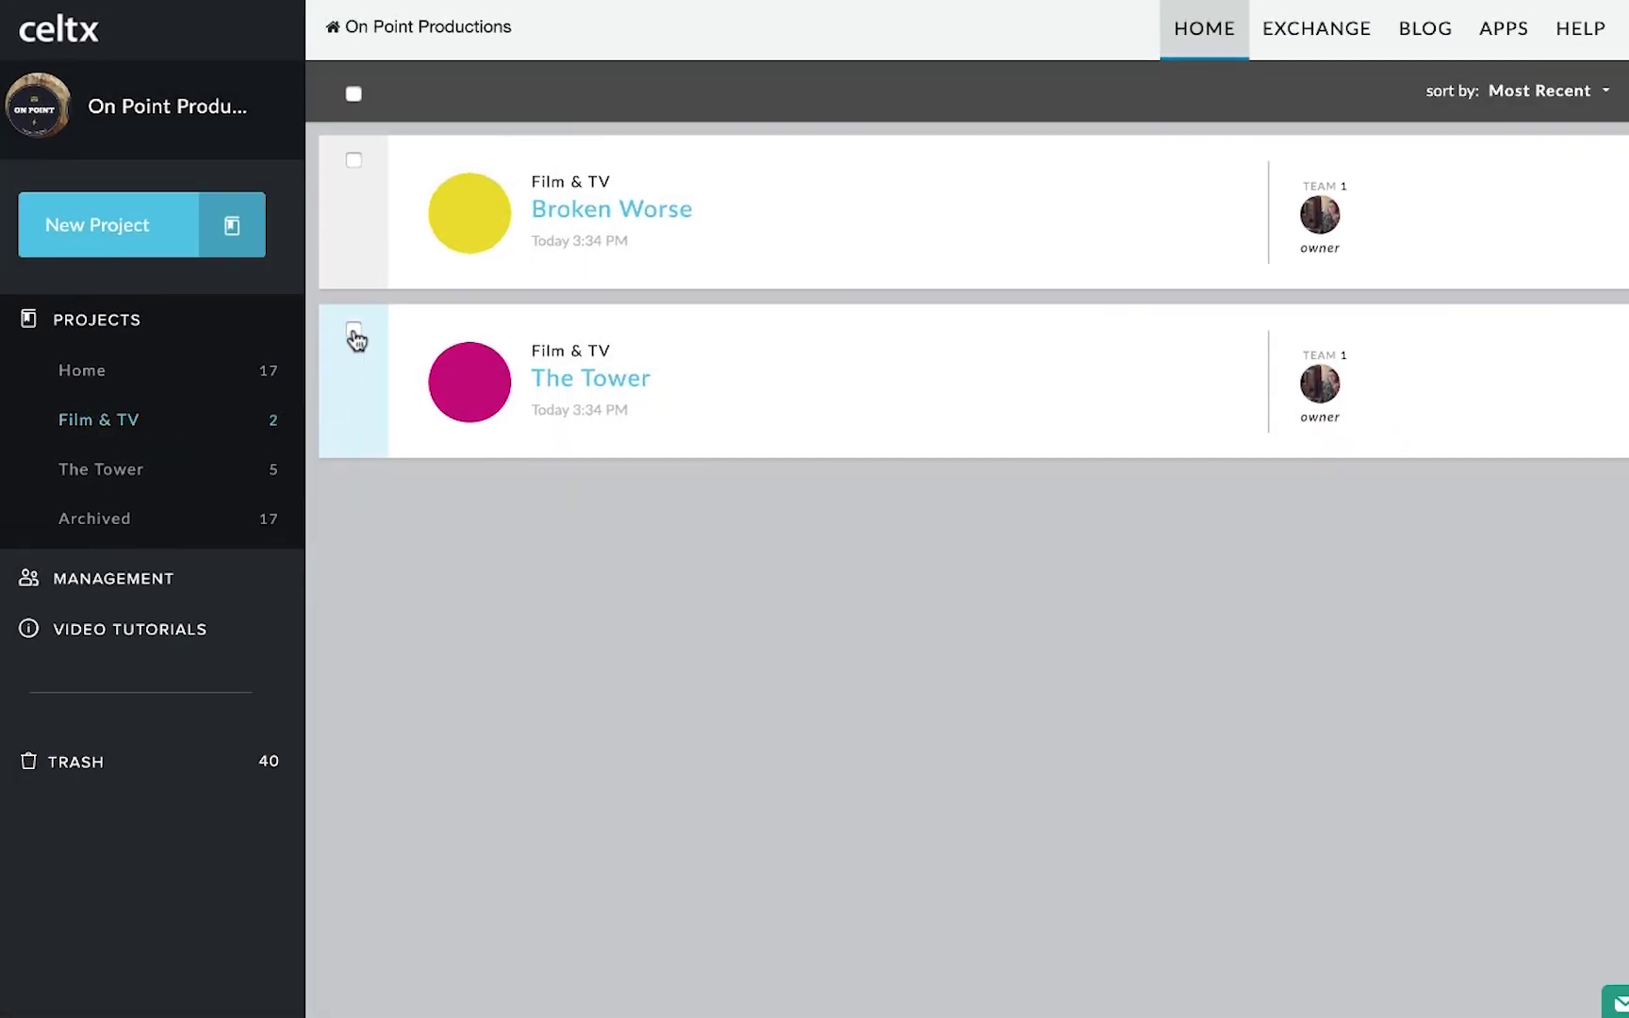
pyautogui.click(353, 334)
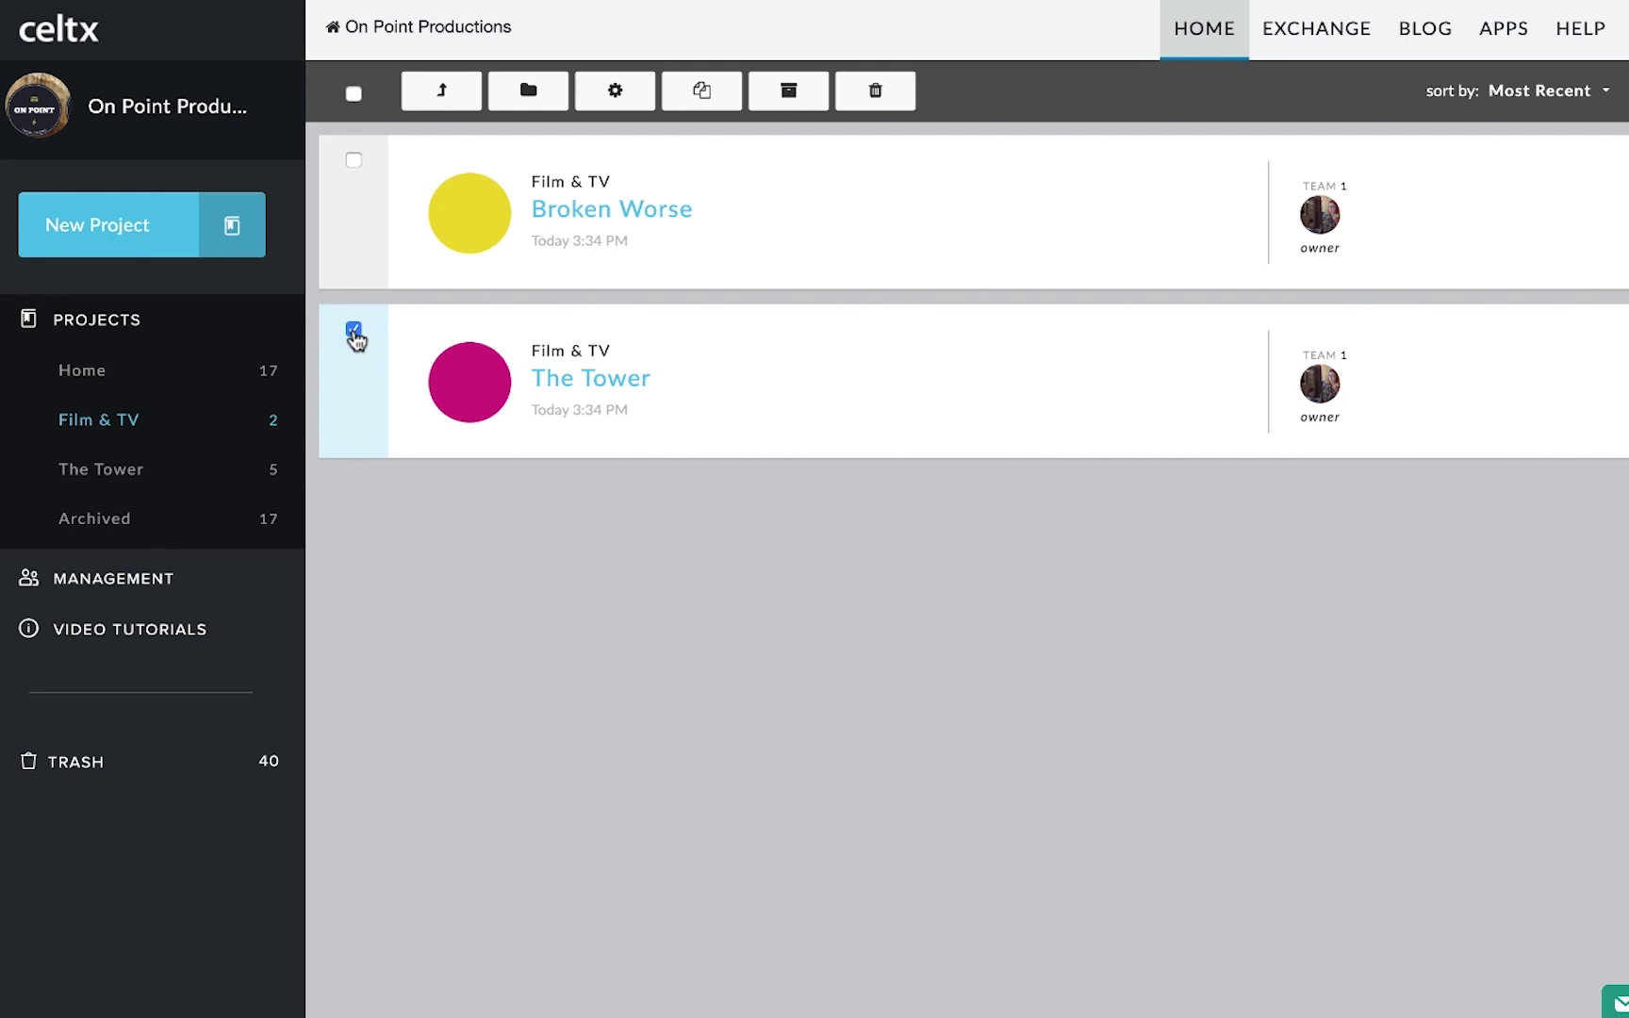
pyautogui.click(446, 98)
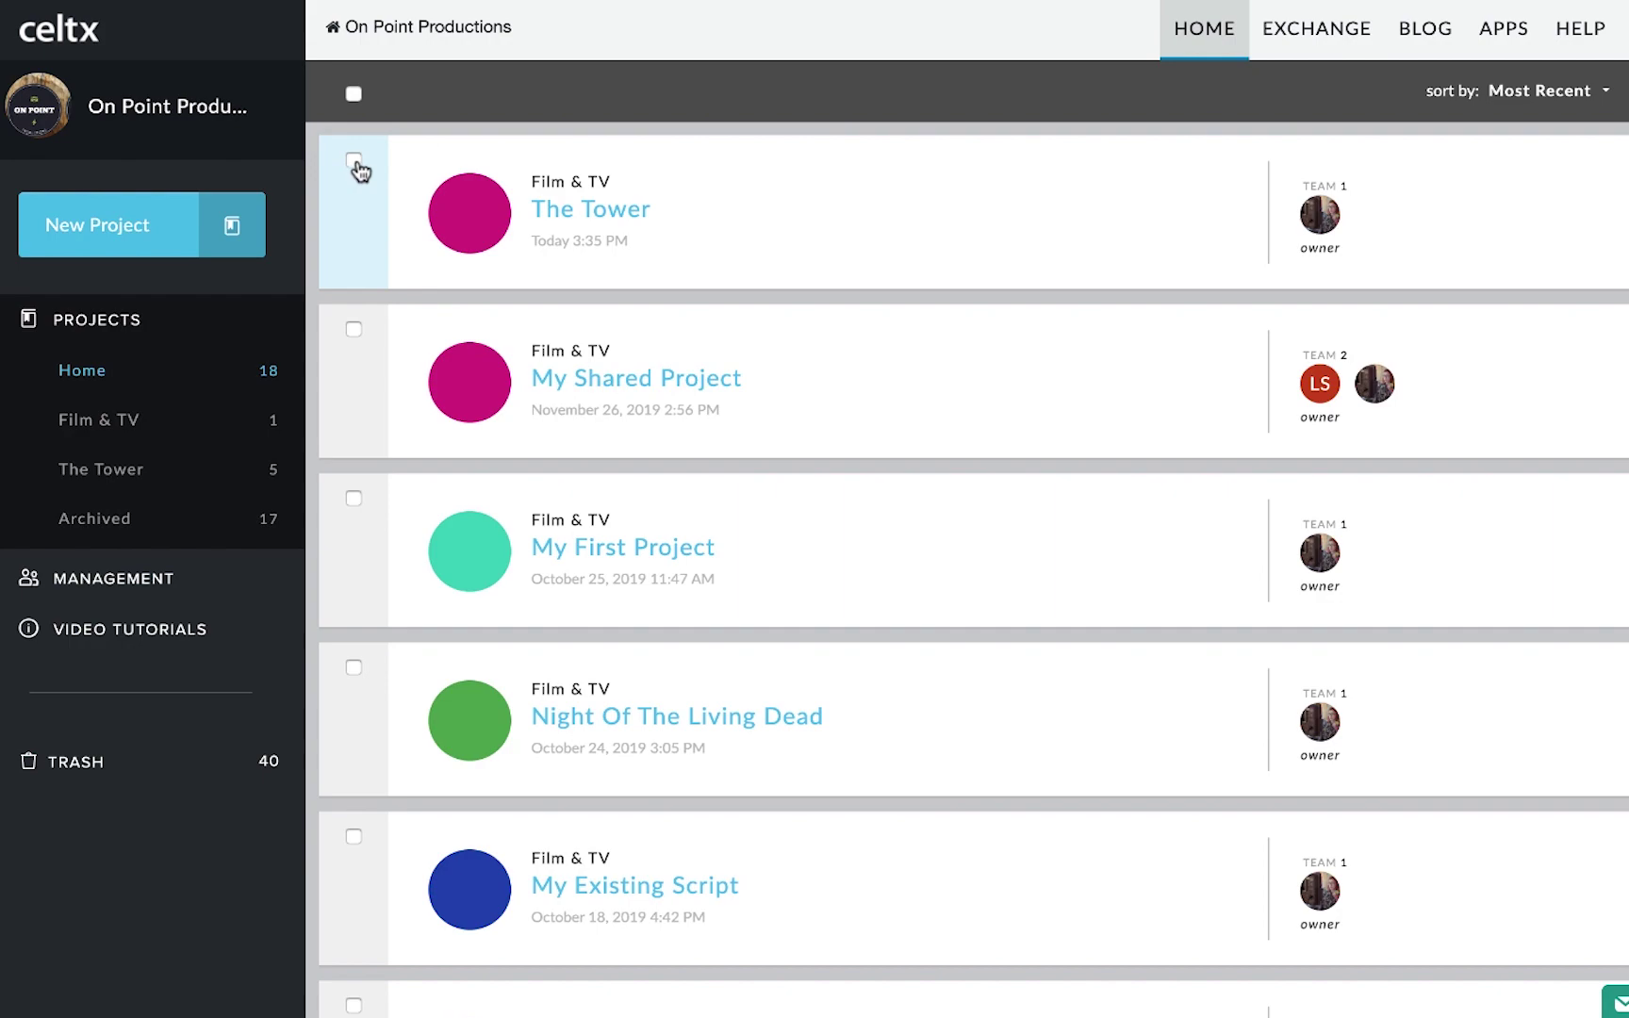
# Step: Move The Tower project into The Tower folder
pyautogui.click(353, 162)
pyautogui.click(451, 93)
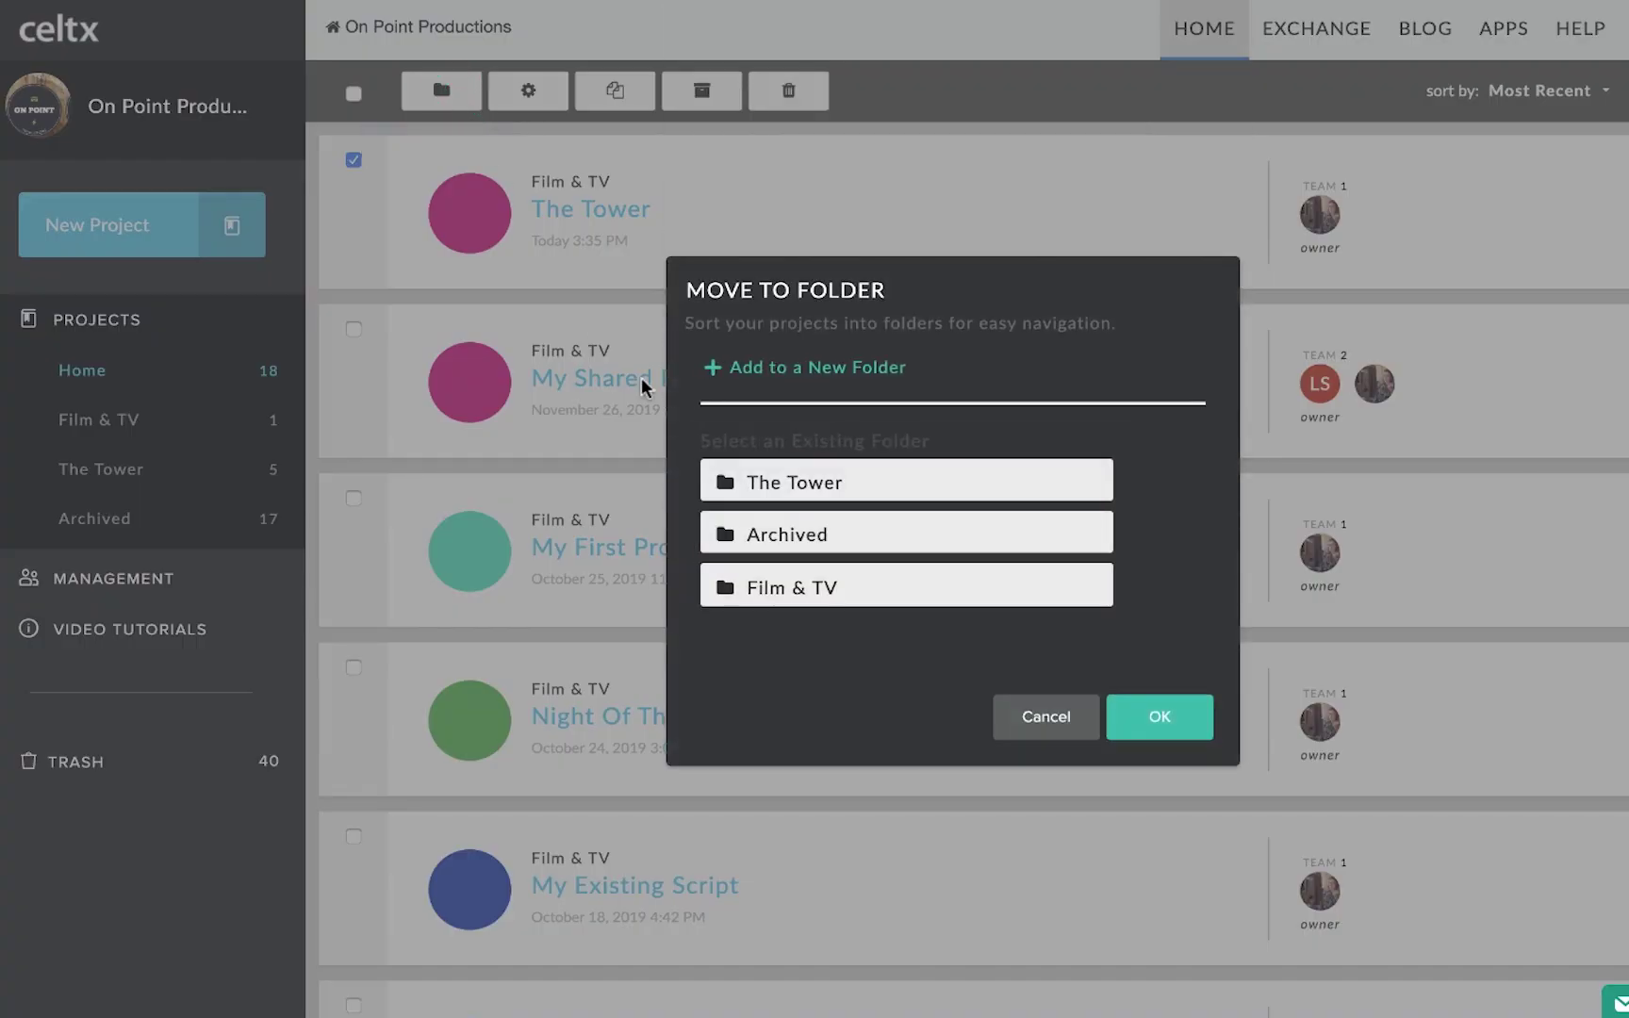
pyautogui.click(775, 480)
pyautogui.click(1161, 726)
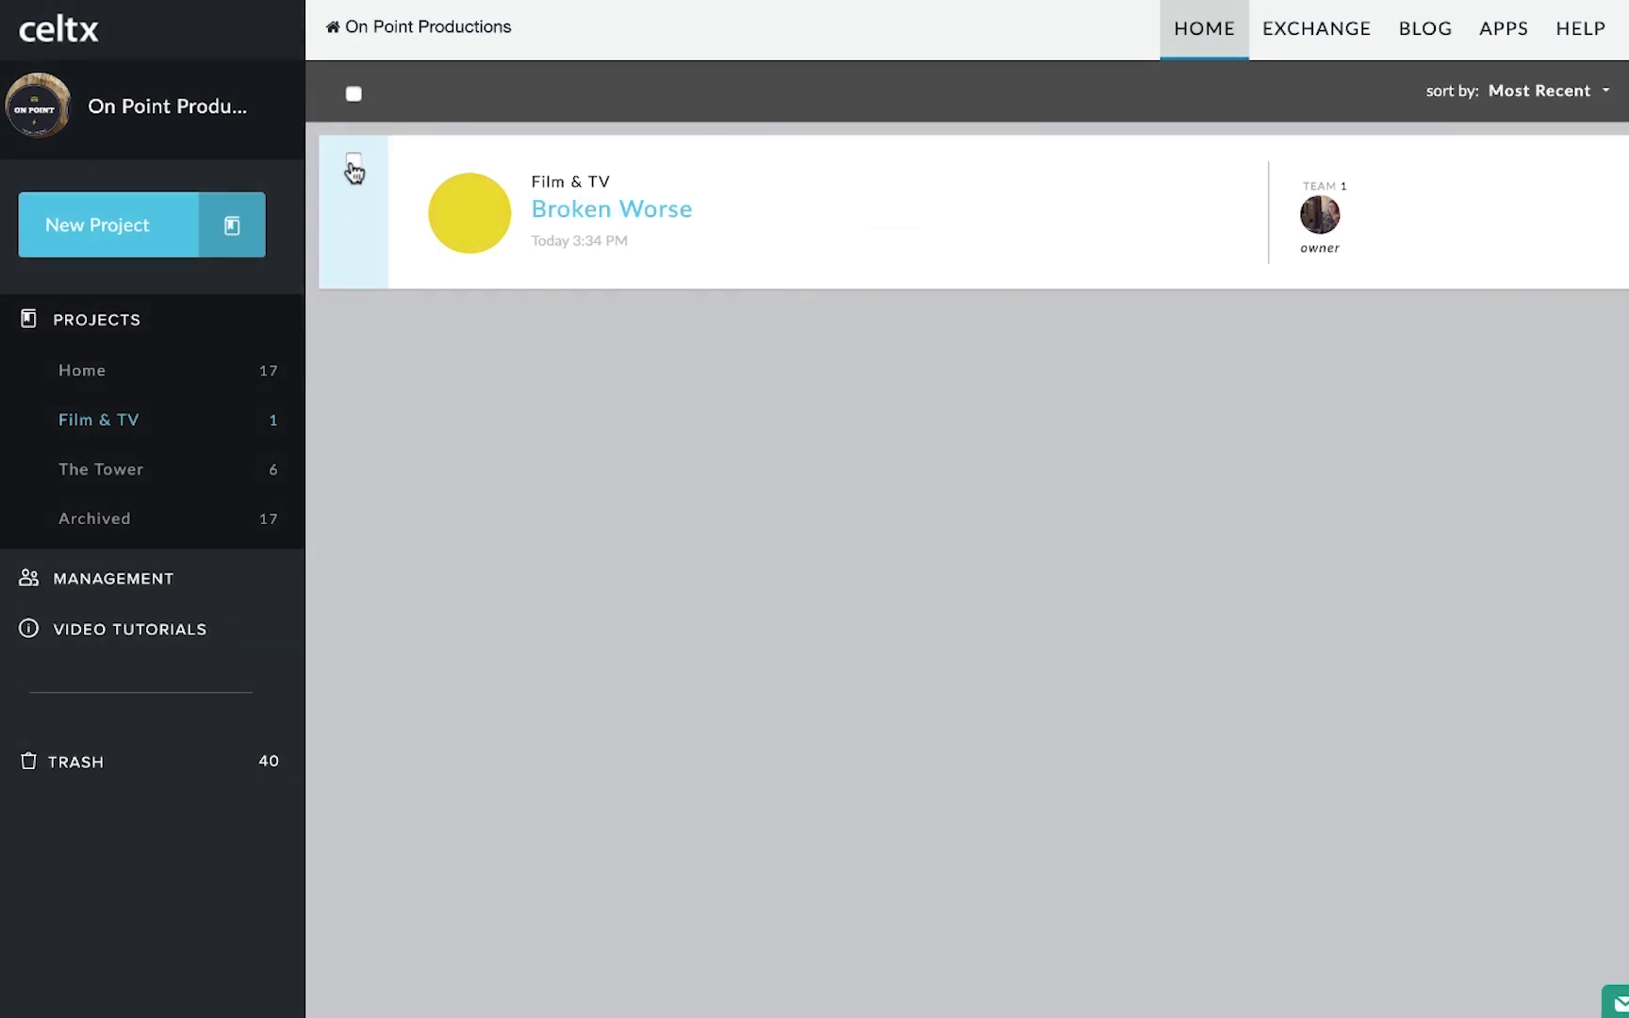
# Step: Archive the Broken Worse project from the Film & TV folder
pyautogui.click(355, 166)
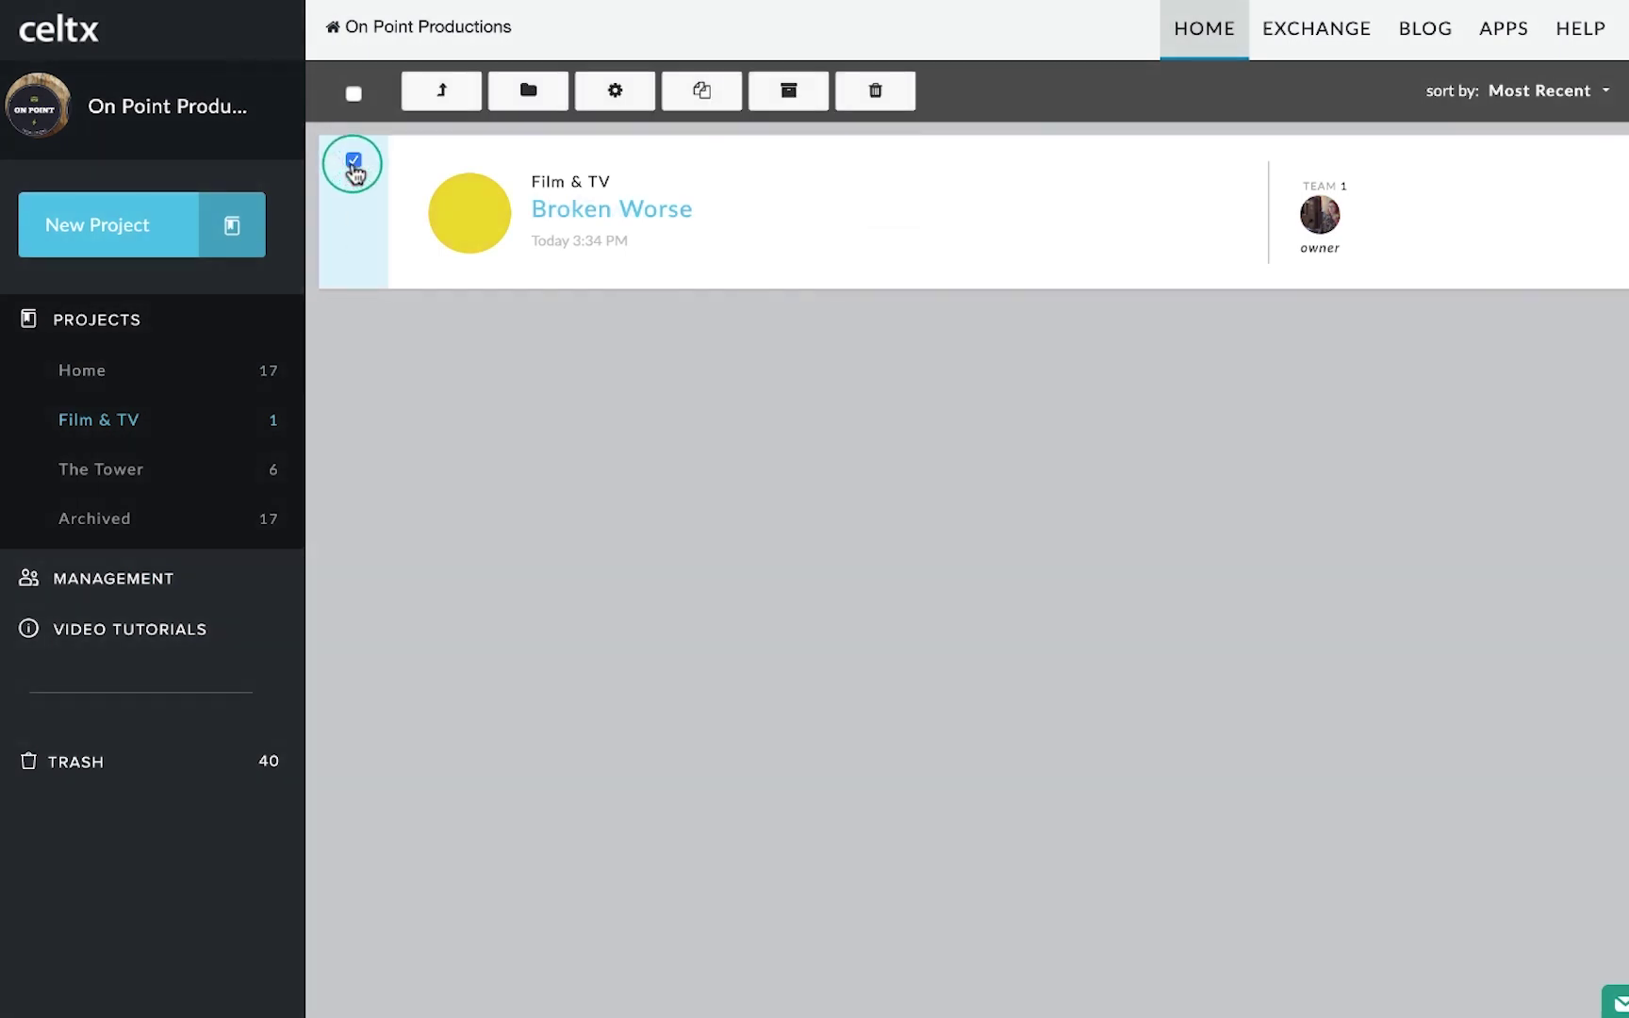
pyautogui.click(789, 92)
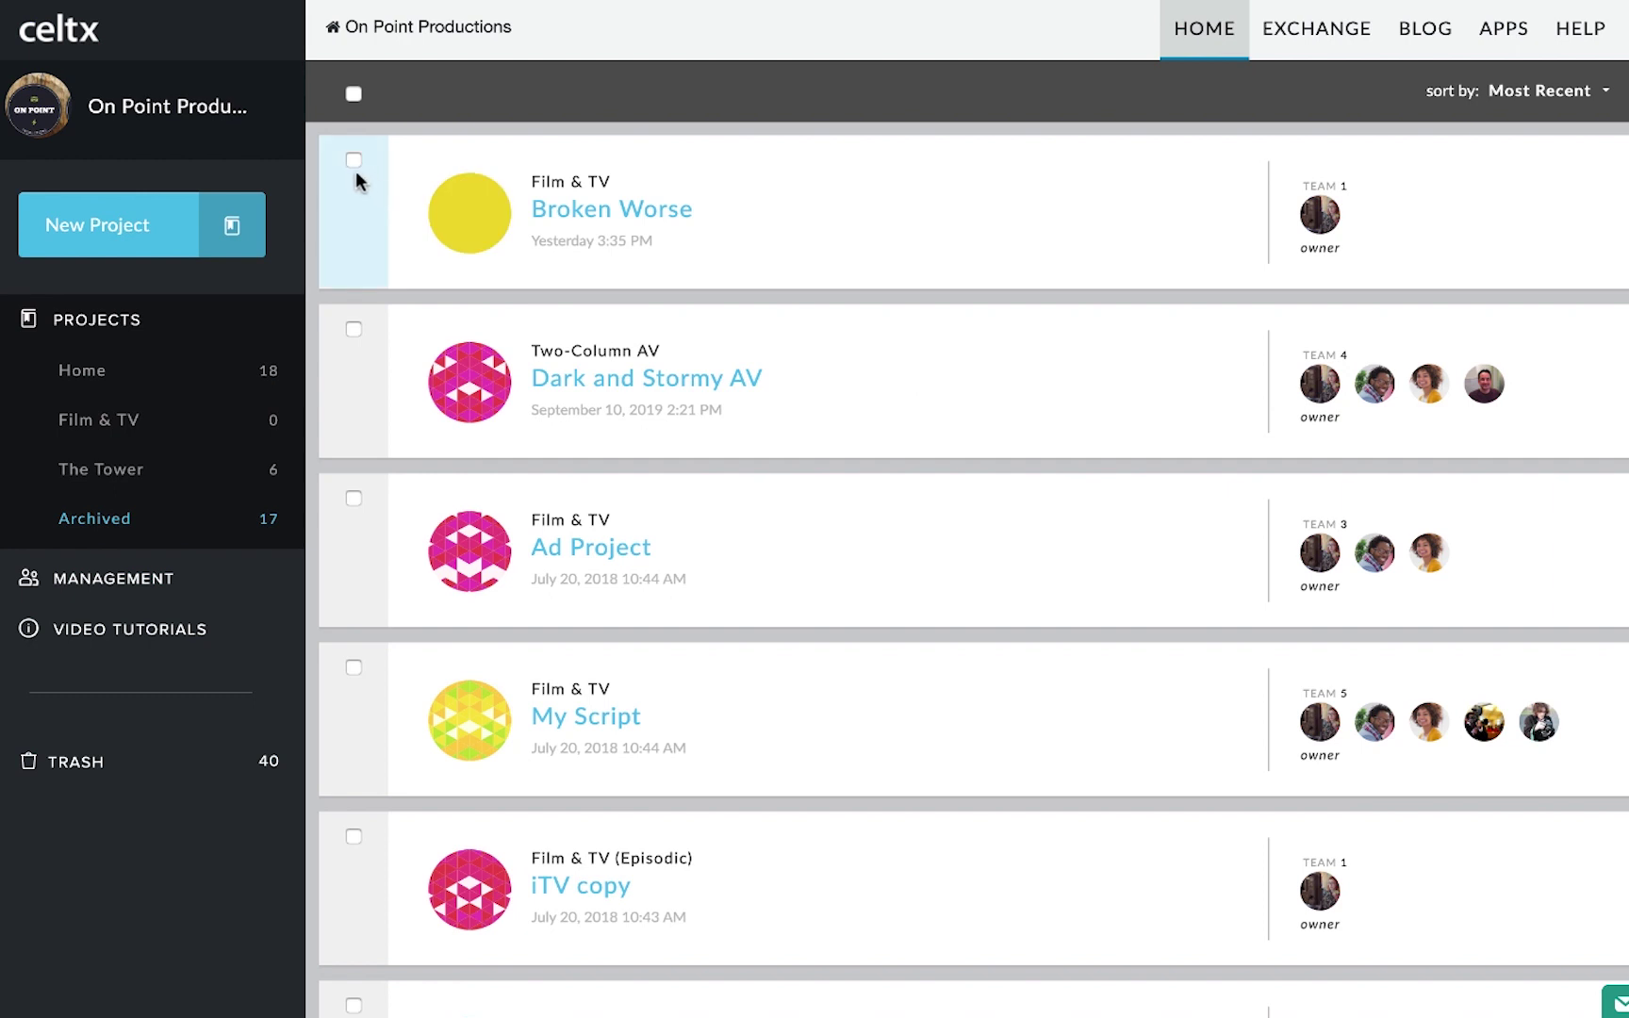
# Step: Move Broken Worse from the Archived list back to Home
pyautogui.click(354, 160)
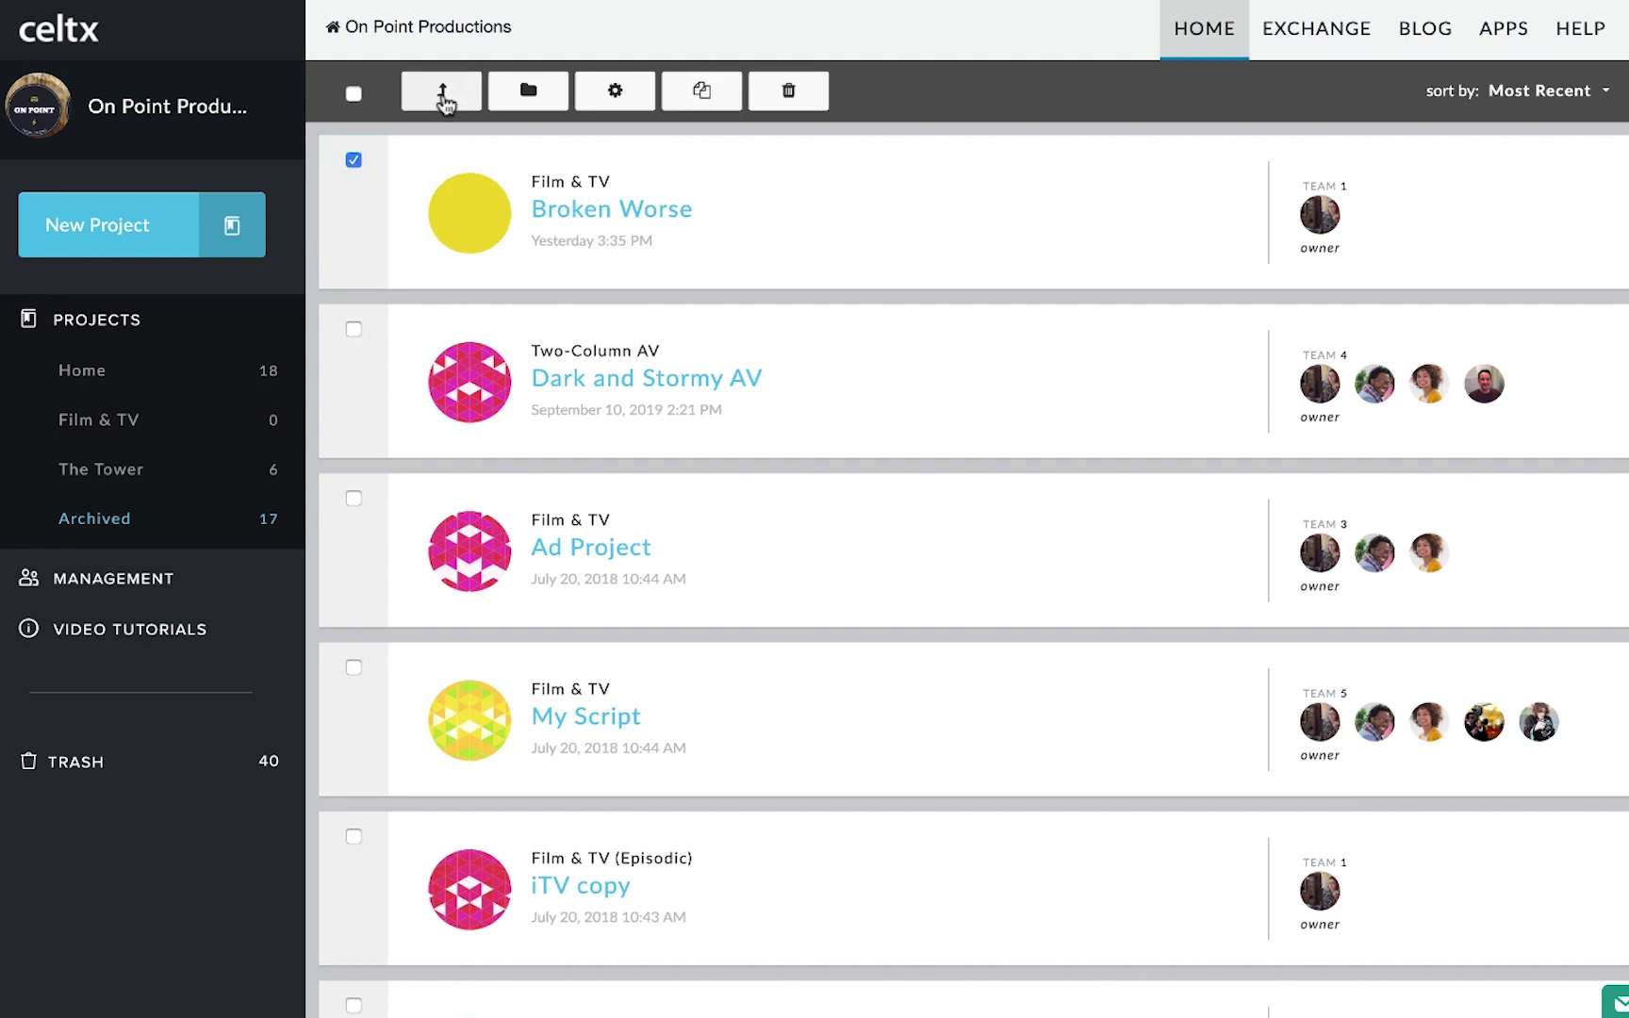
pyautogui.click(443, 97)
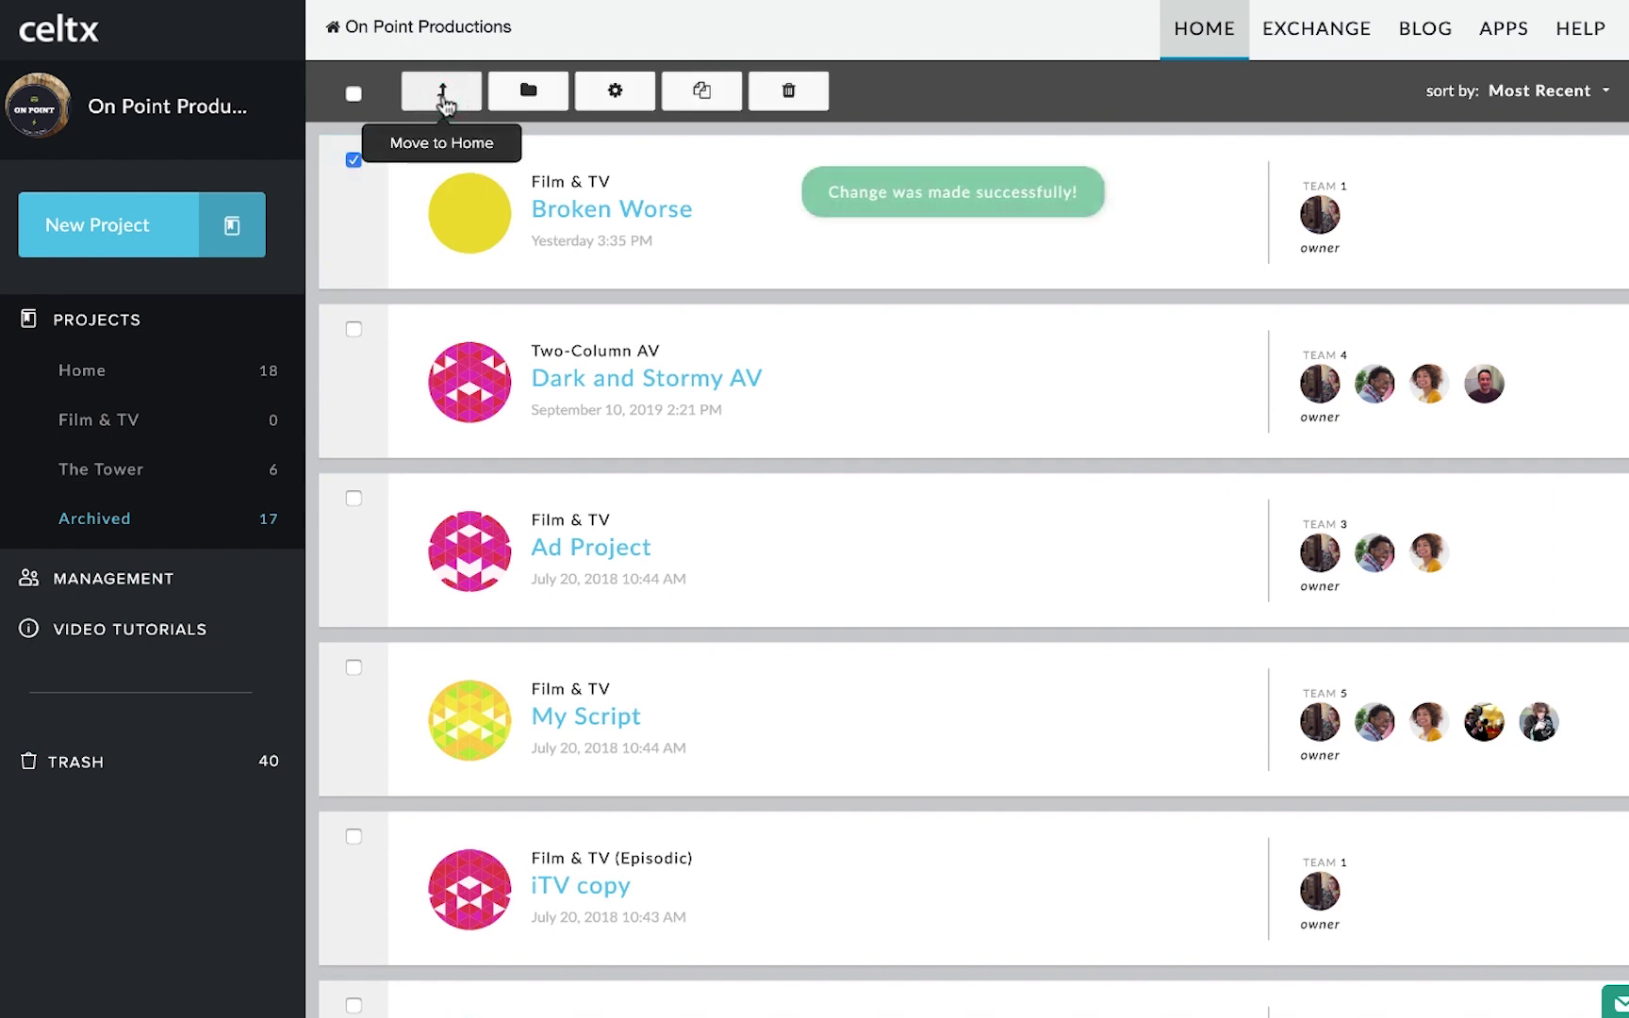